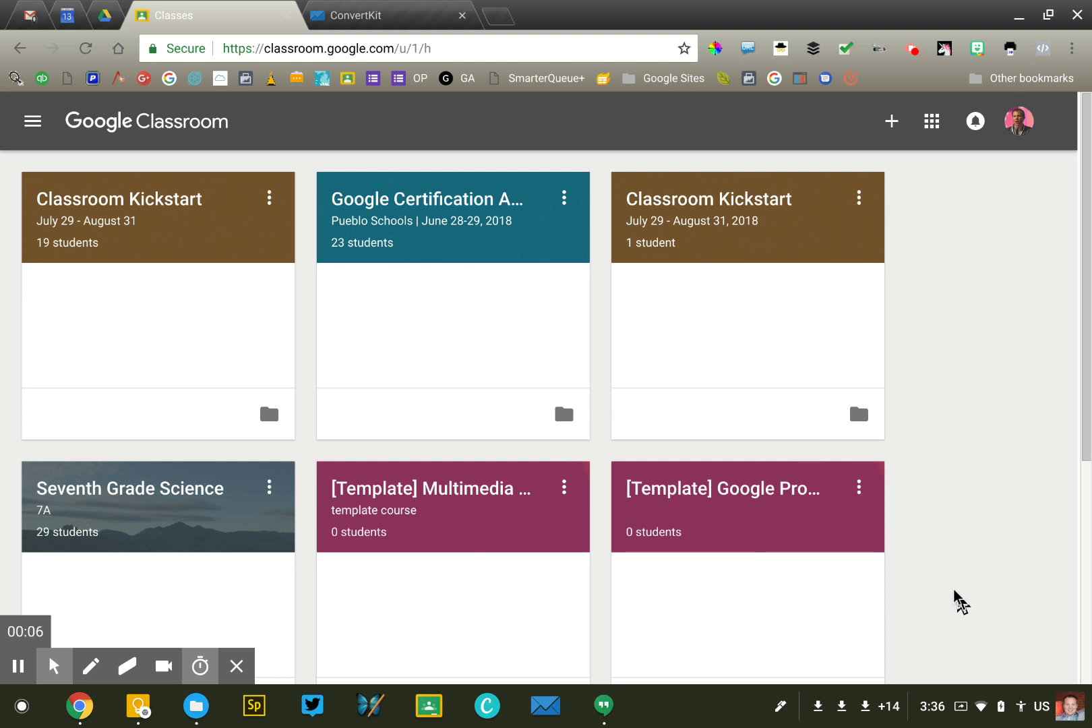
Step: Open the + menu on the Classes page to show the join or create class options
click(890, 123)
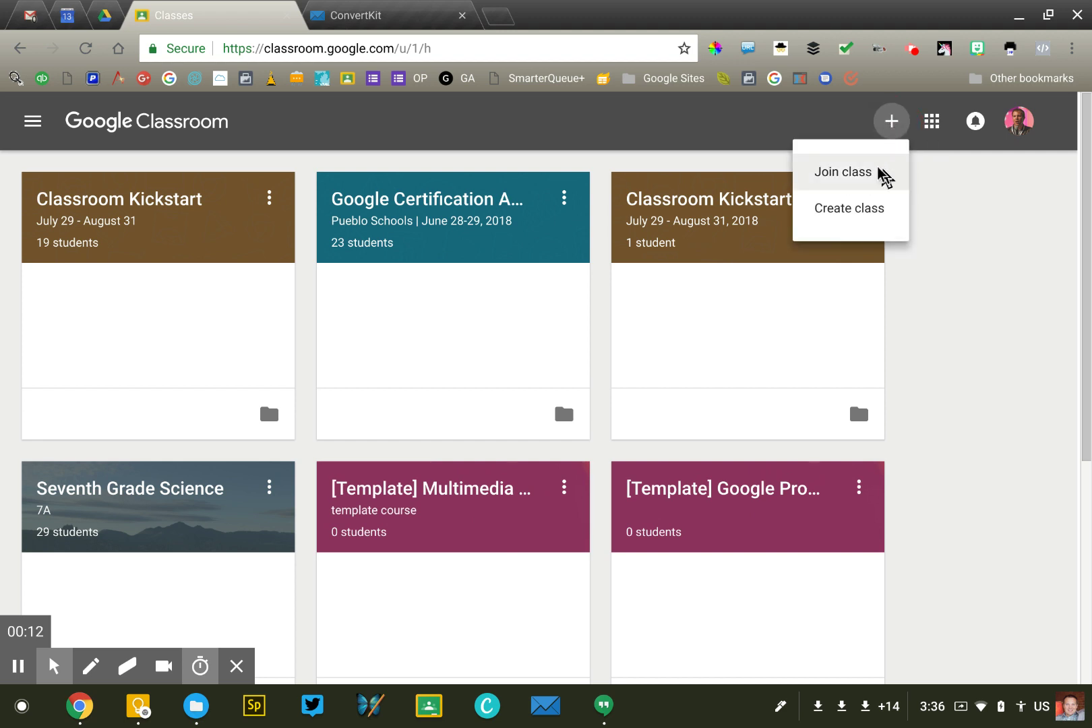
Step: Choose Create class to bring up an empty new-class form
click(871, 207)
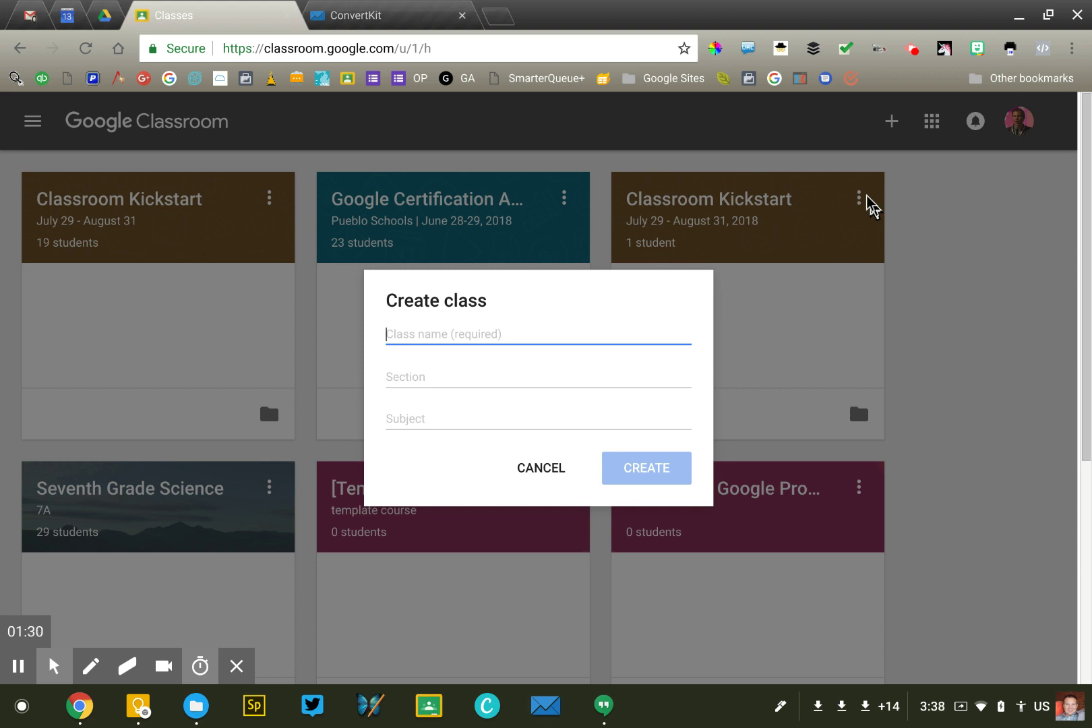
Step: Enter class name '09 Biology 2018-19' and section '1st Hour', replacing 'First Period'
text(09 Biolo)
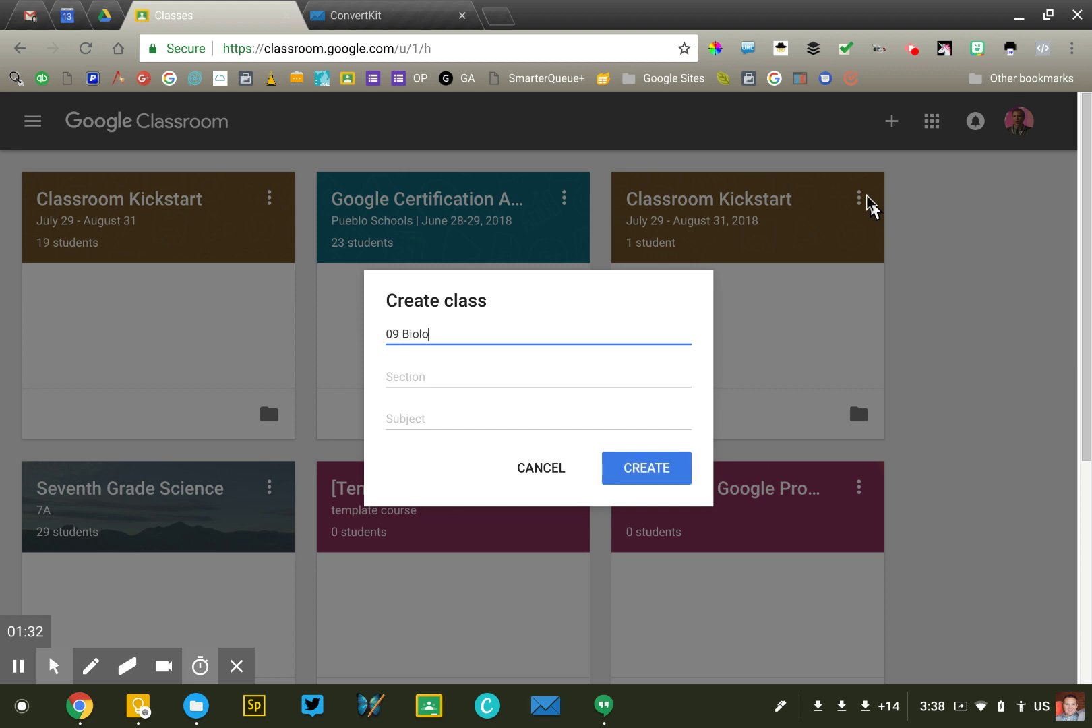
text(gy 2018-19)
key(Tab)
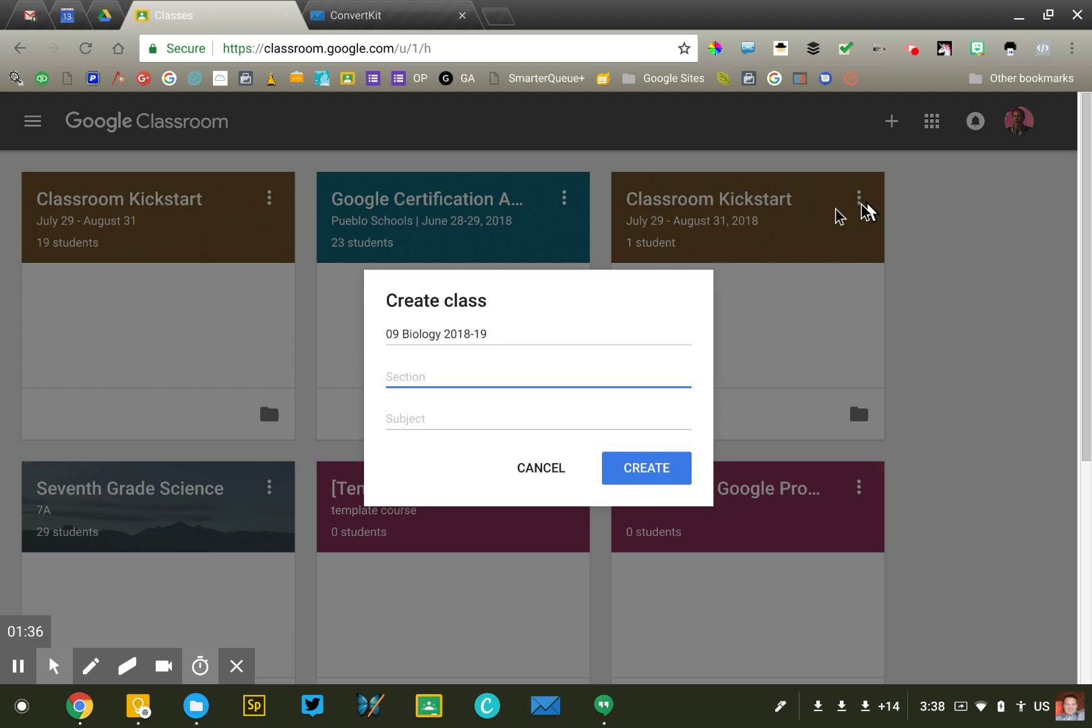
text(First Period)
key(ctrl+a)
text(1st Hour)
Step: Cancel the filled-in class form and reopen the join-or-create menu
click(550, 467)
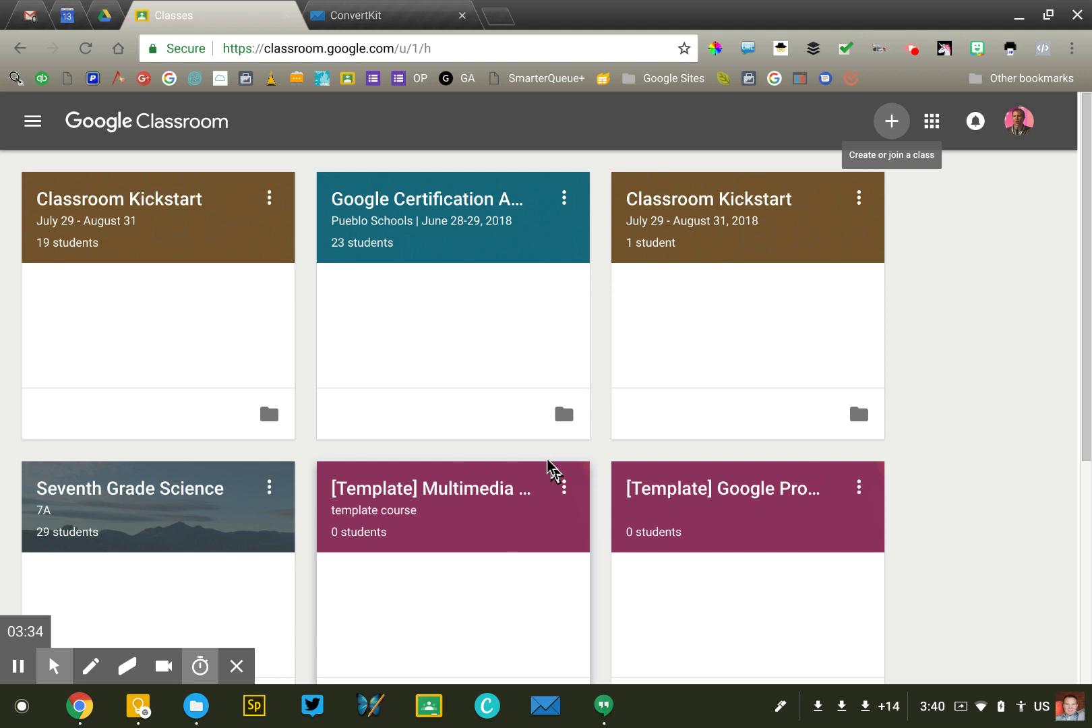
click(891, 125)
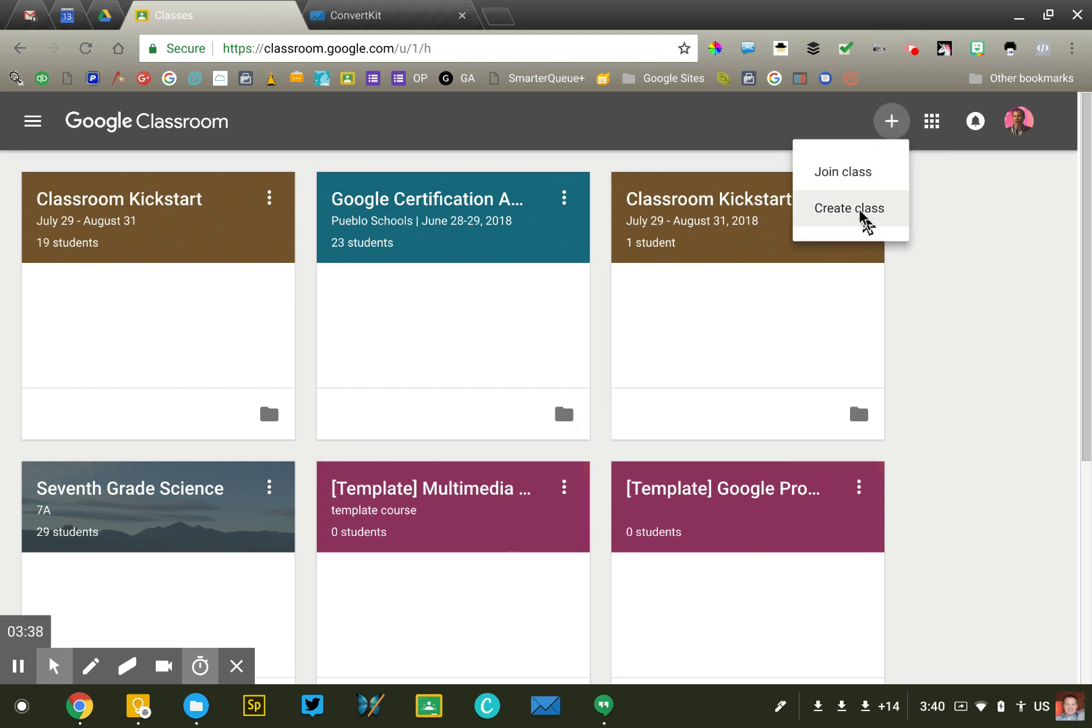
Step: Start a new class and try the name 'Mrs. Jones Math', changing it to 'Mrs. Jones Science'
click(861, 213)
text(Mr)
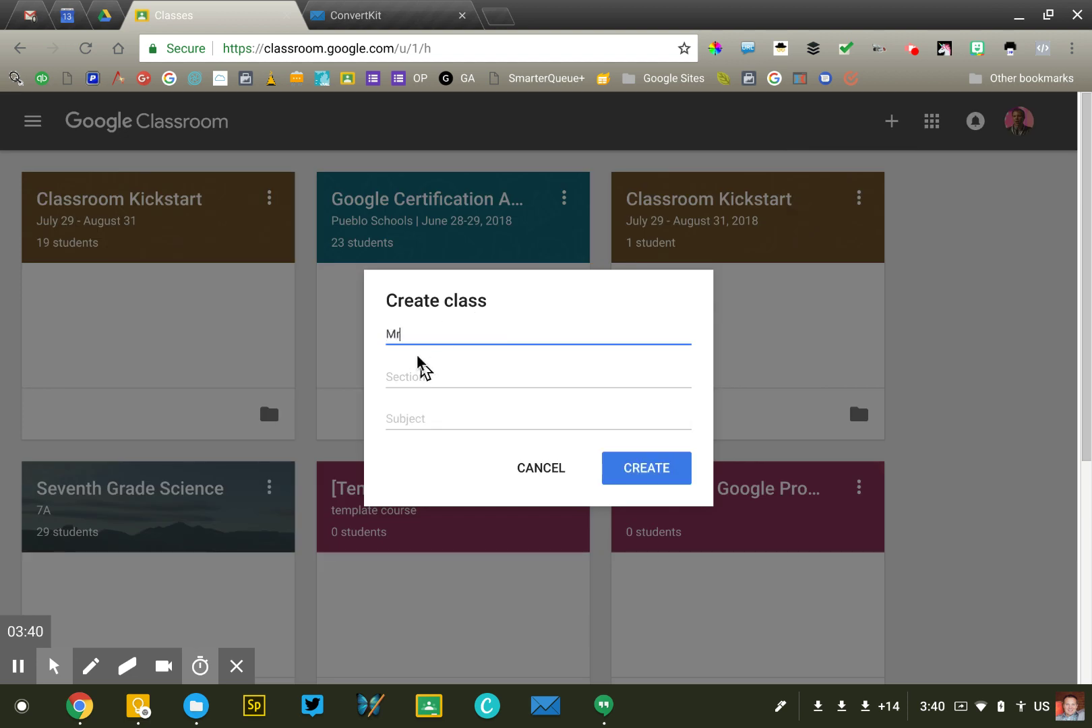
text(s. Jones Math)
key(ctrl+shift+Left)
text(Science)
Step: Delete 'Science', then clear the sample class name entirely
drag(447, 333, 477, 333)
key(BackSpace)
key(ctrl+a)
key(BackSpace)
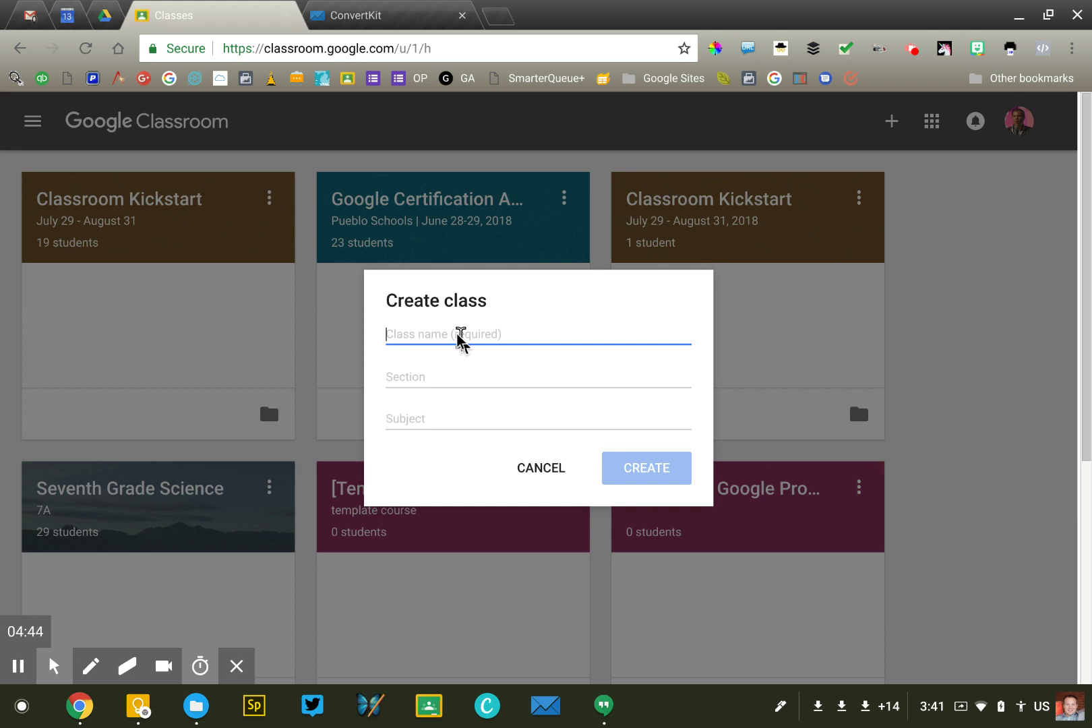
Step: Type 'Biology' as the class name, then replace it with '09 Biology 2018-19'
text(Biology)
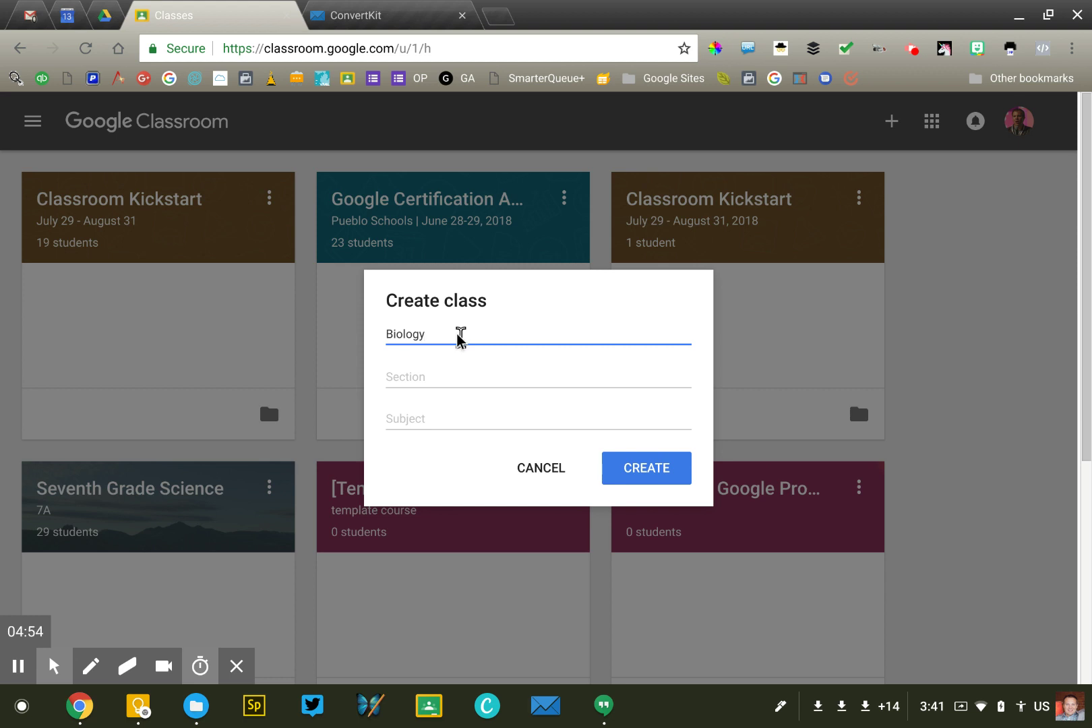
key(ctrl+a)
text(09 Biology)
text(2018-1)
click(415, 416)
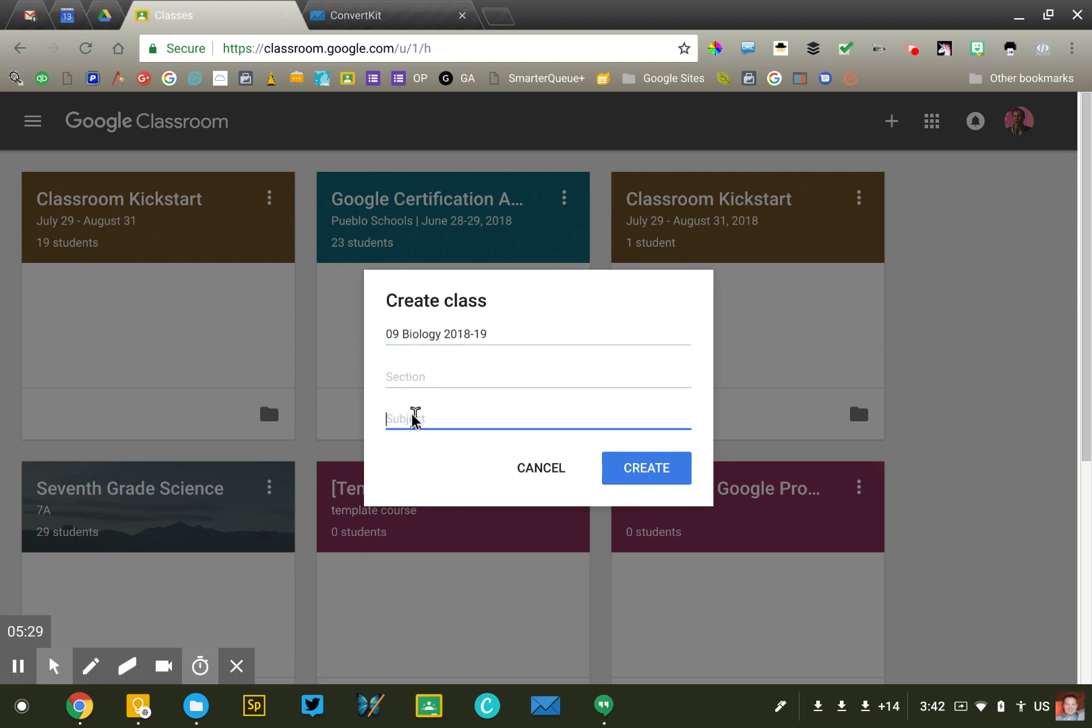
text(bio)
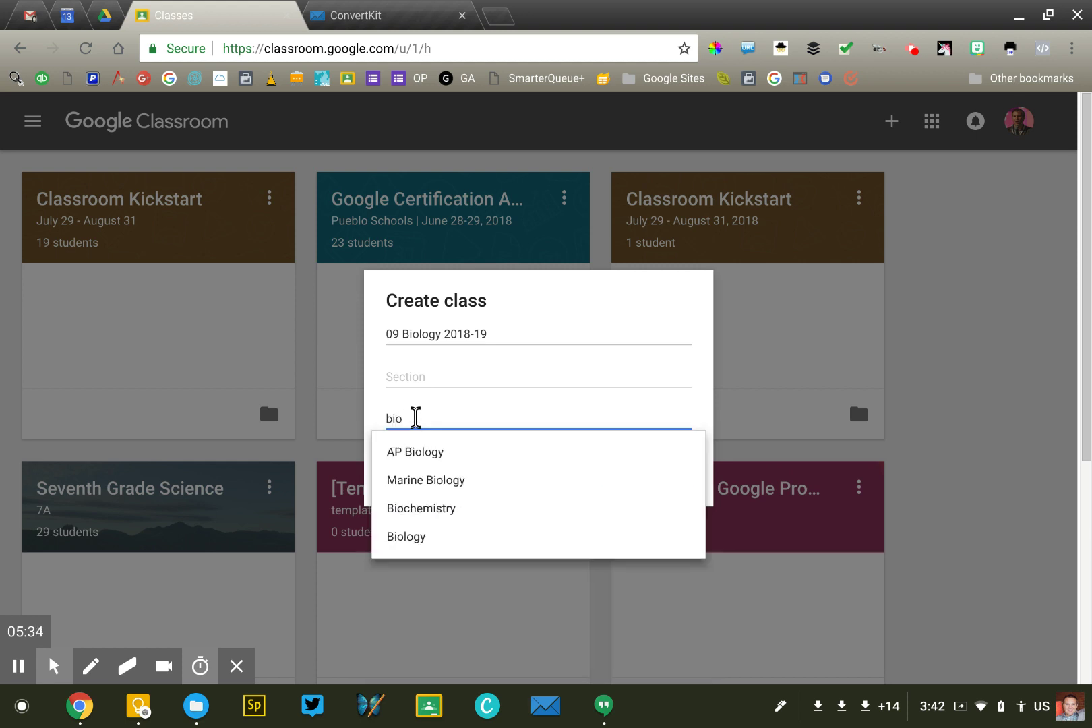
click(399, 539)
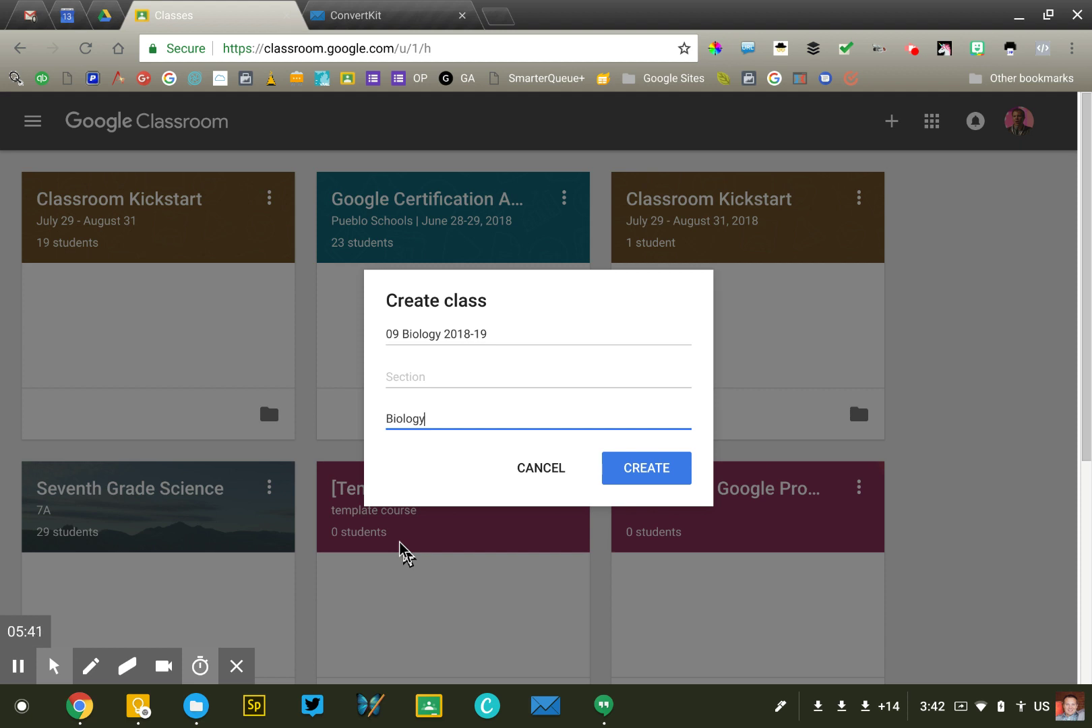
key(ctrl+BackSpace)
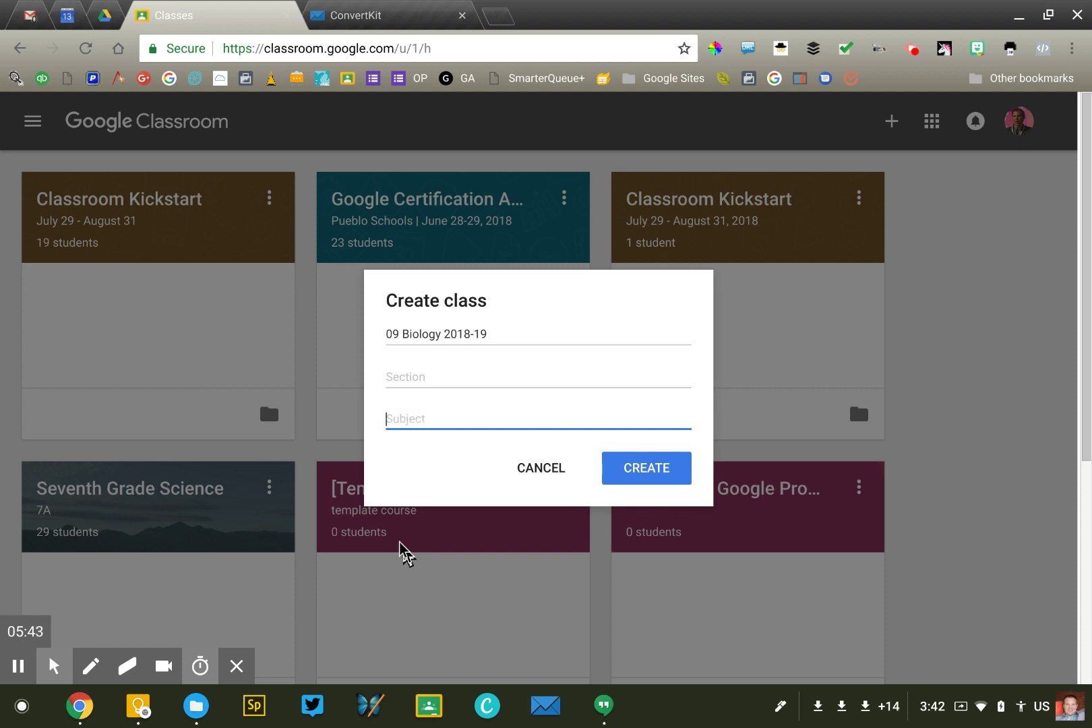